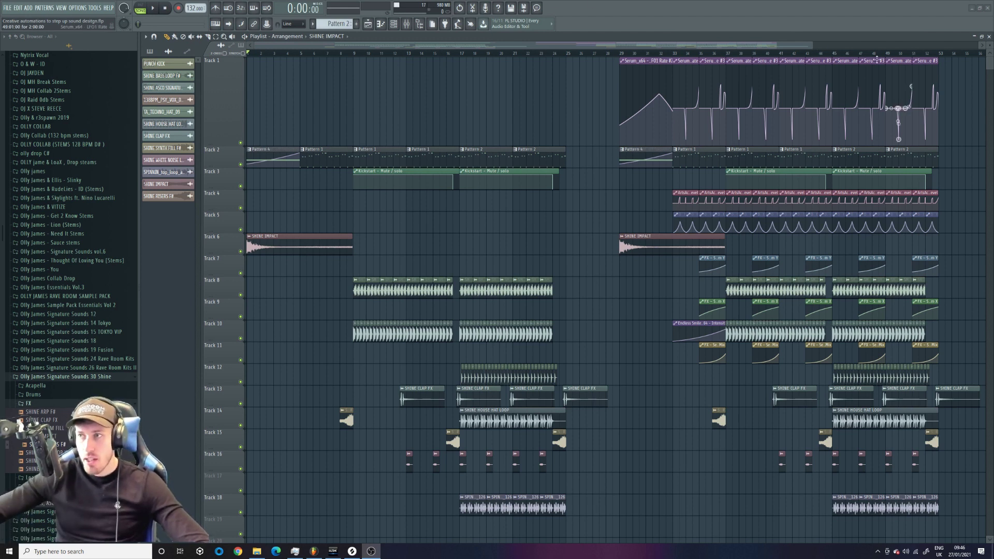
{"action": "left_click_drag", "start_coordinate": [812, 45], "coordinate": [889, 46]}
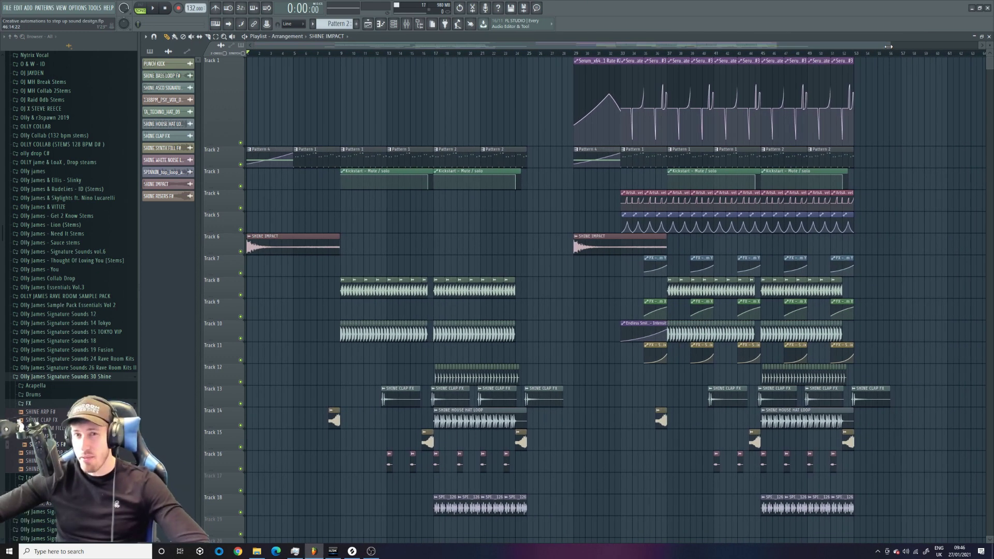
{"action": "left_click_drag", "start_coordinate": [889, 45], "coordinate": [818, 45]}
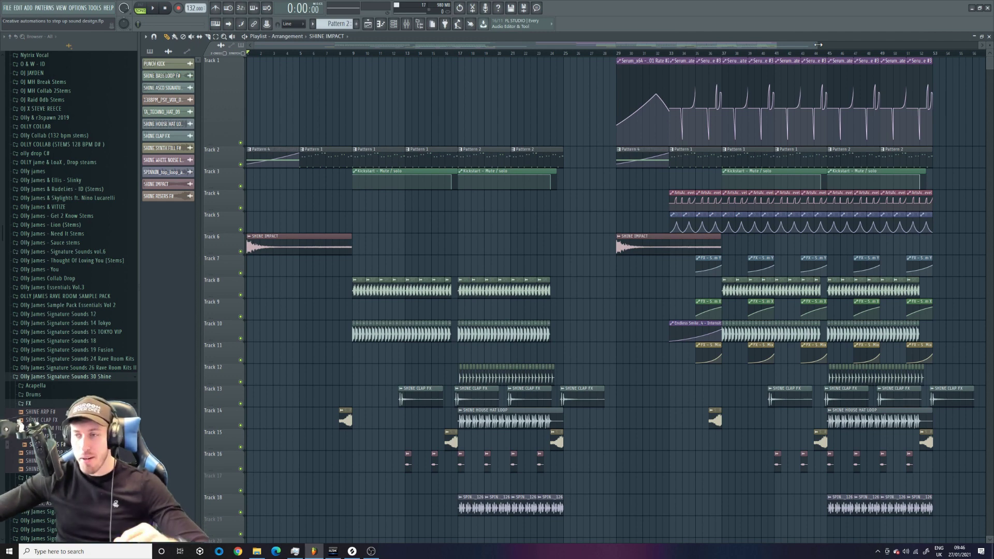
{"action": "left_click_drag", "start_coordinate": [818, 45], "coordinate": [791, 49]}
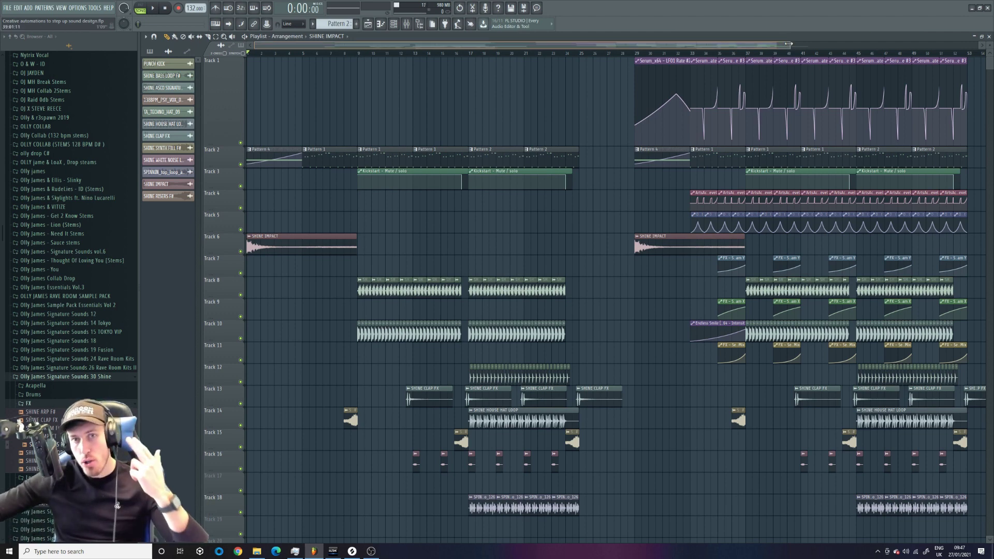
{"action": "left_click_drag", "start_coordinate": [788, 44], "coordinate": [808, 44]}
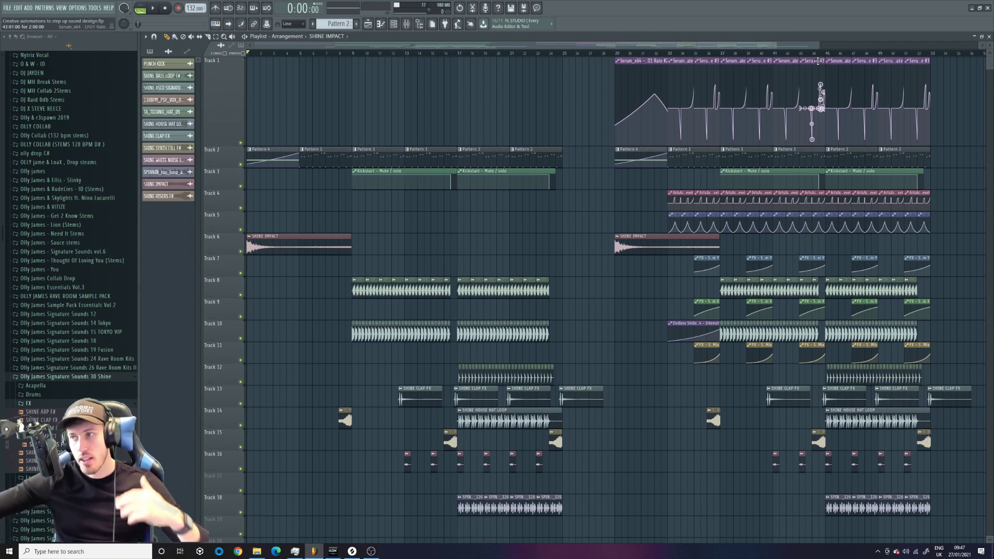
{"action": "left_click_drag", "start_coordinate": [820, 44], "coordinate": [835, 42]}
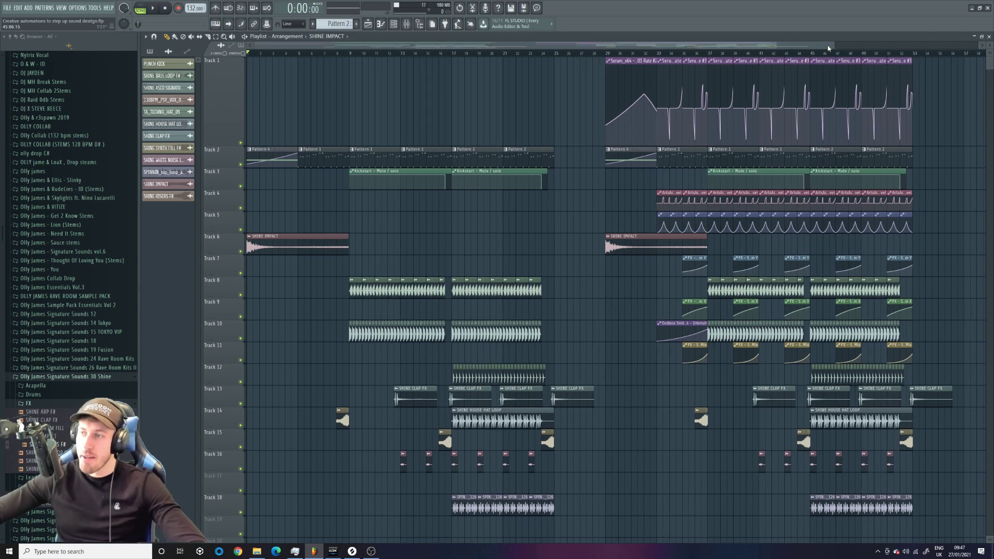
{"action": "left_click_drag", "start_coordinate": [831, 47], "coordinate": [784, 48]}
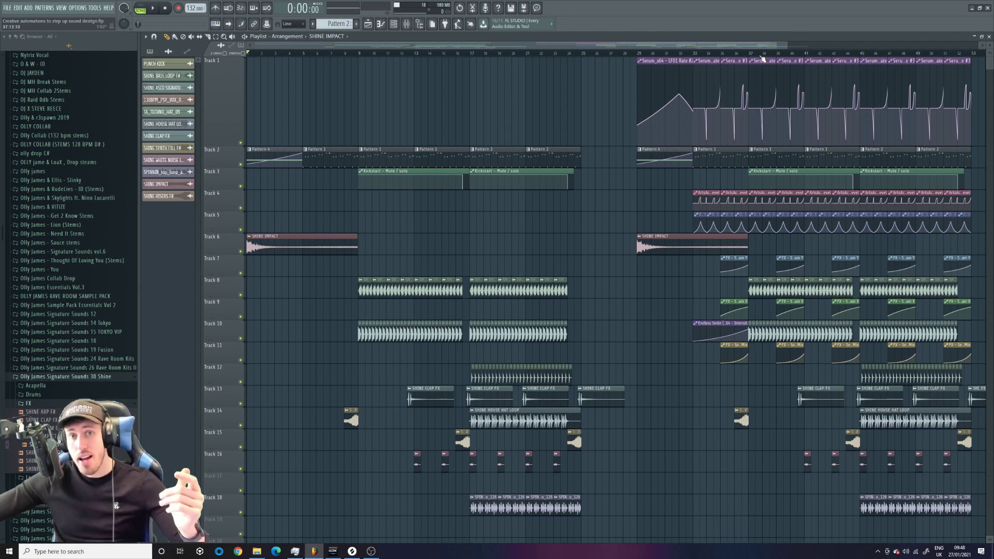
{"action": "left_click_drag", "start_coordinate": [787, 45], "coordinate": [978, 45]}
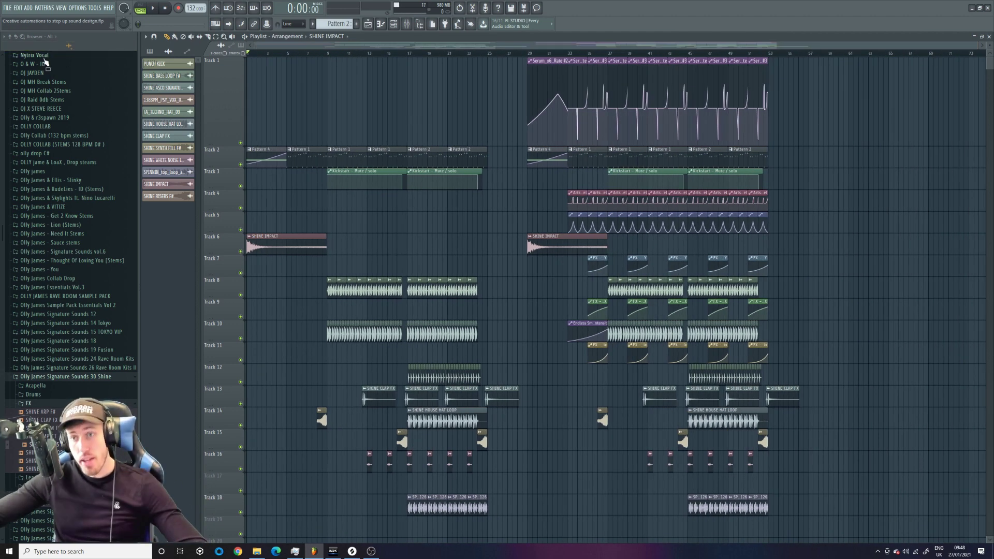
- Play the arrangement's opening section from the start, followed by the automated version from bar 29, and stop playback
{"action": "key", "text": "space"}
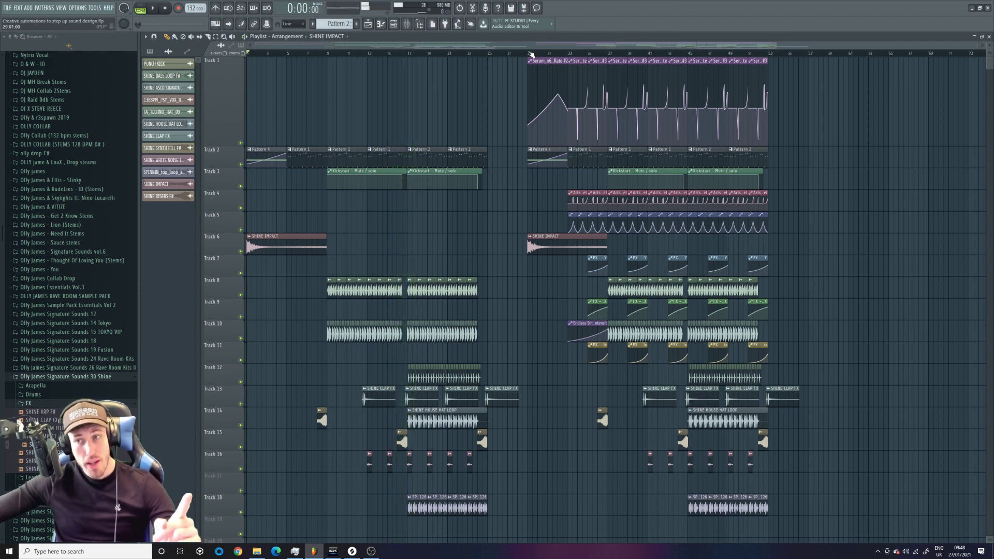
{"action": "left_click", "coordinate": [531, 54]}
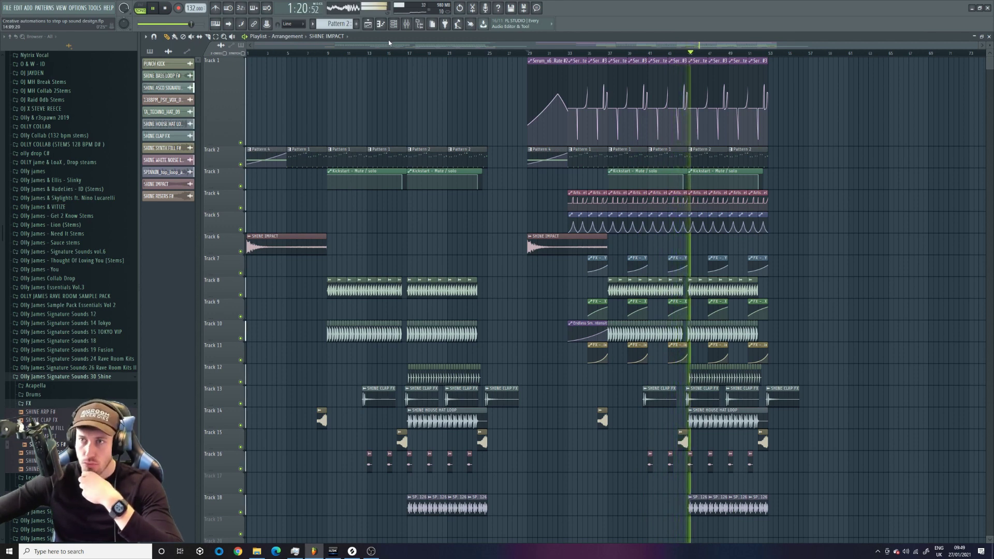
{"action": "left_click", "coordinate": [406, 27]}
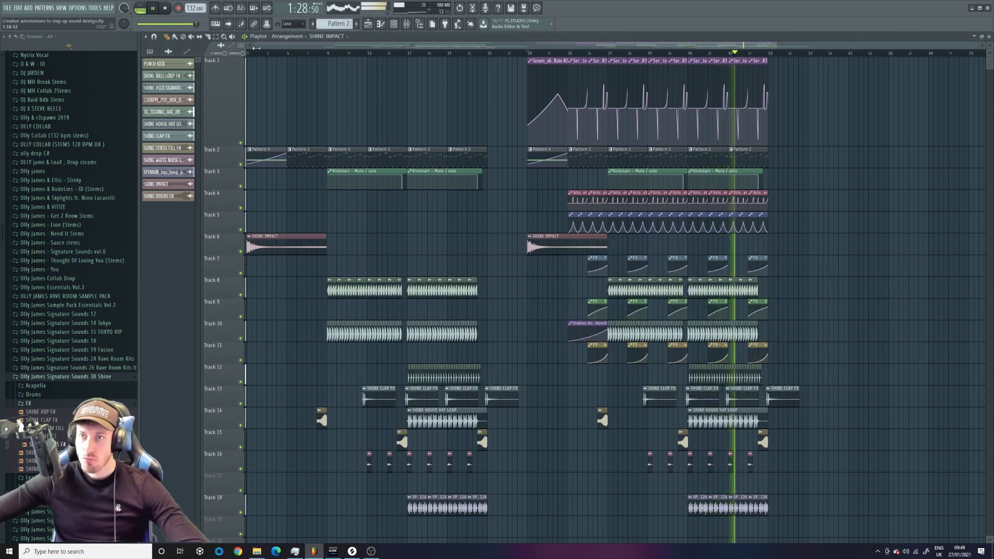
{"action": "left_click_drag", "start_coordinate": [254, 45], "coordinate": [324, 45]}
{"action": "key", "text": "space"}
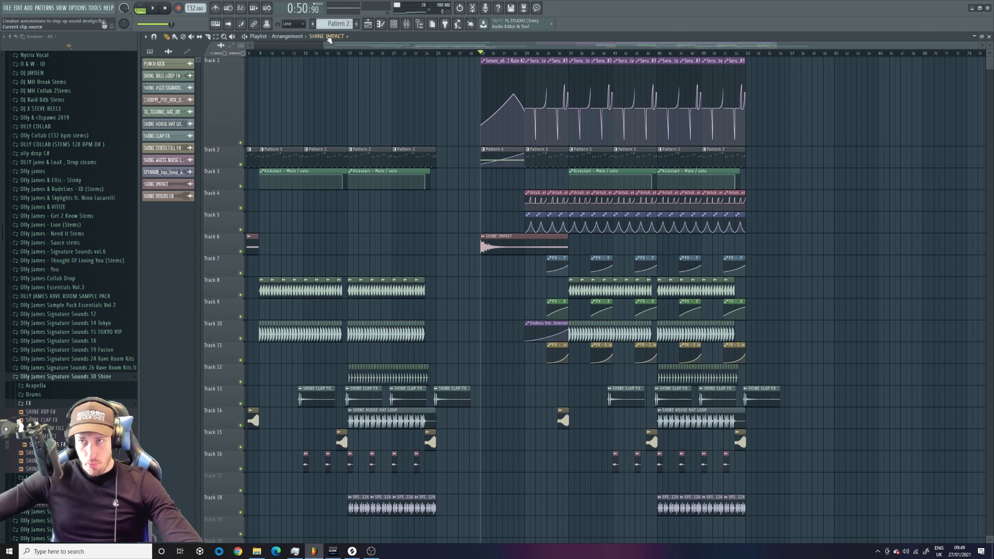
- Move the two SHINE SYNTH FILL clips at bars 8 and 36 from Track 14 down to Track 15
{"action": "left_click_drag", "start_coordinate": [325, 46], "coordinate": [253, 47]}
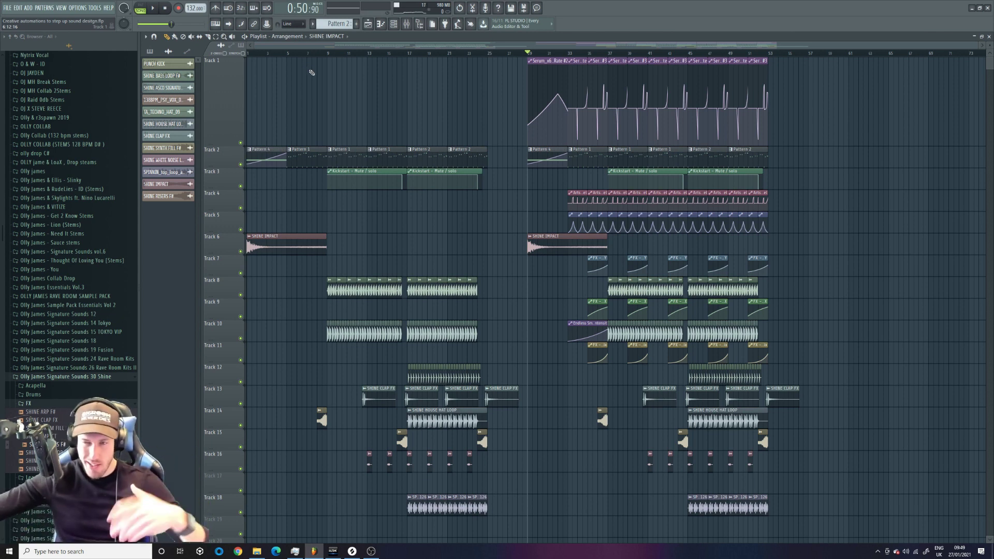
{"action": "left_click_drag", "start_coordinate": [322, 420], "coordinate": [322, 441]}
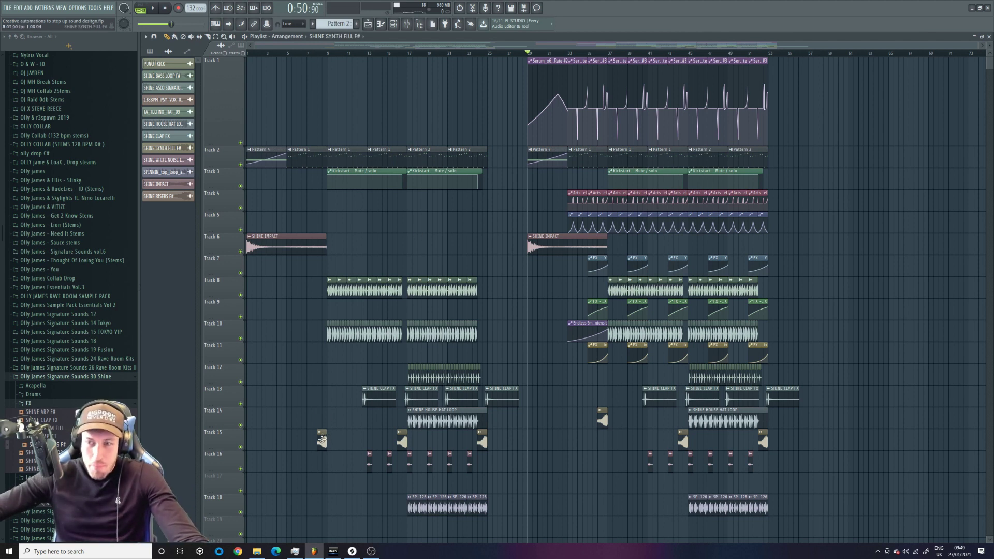
{"action": "left_click_drag", "start_coordinate": [602, 420], "coordinate": [603, 441]}
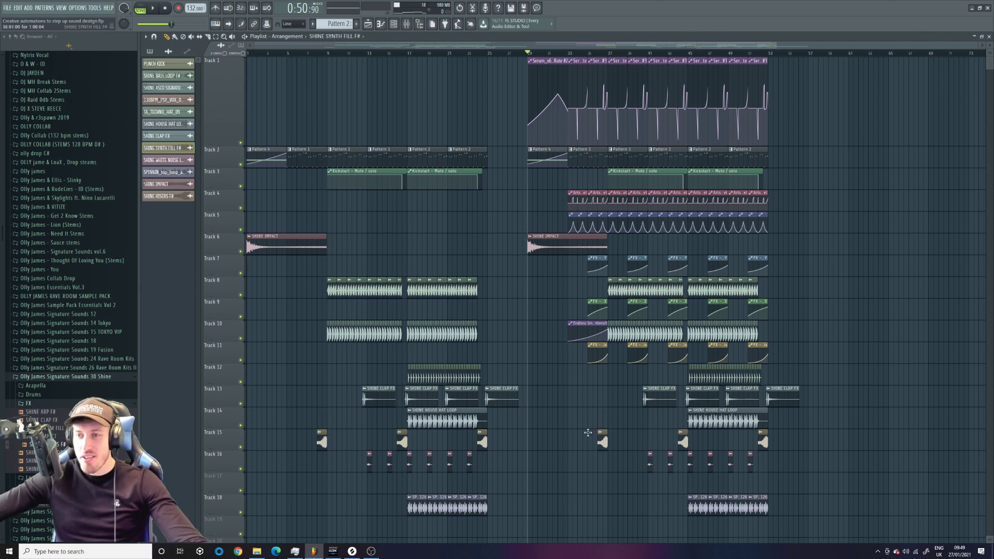
- Play the first drop from bar 9 briefly and look over its tracks in the playlist
{"action": "left_click", "coordinate": [328, 53]}
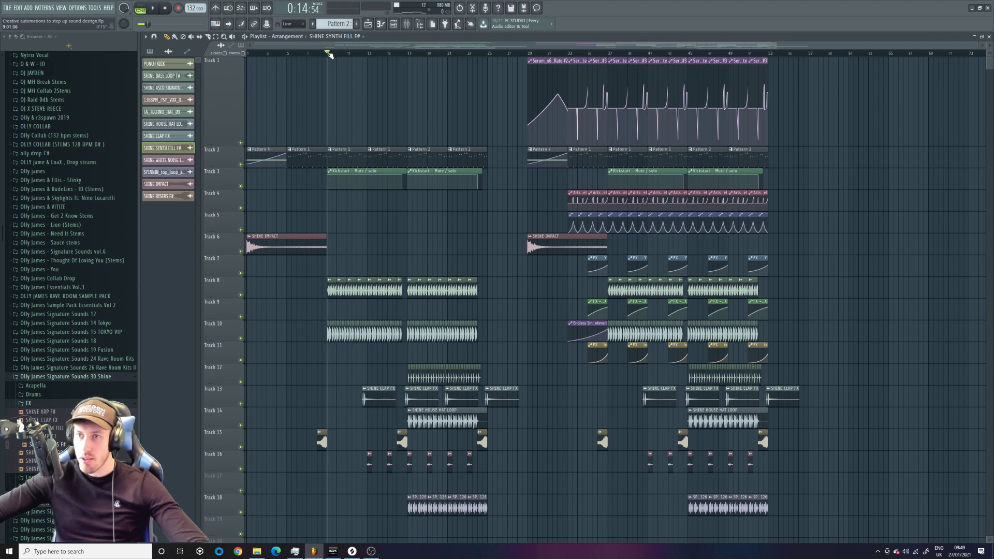
{"action": "key", "text": "space"}
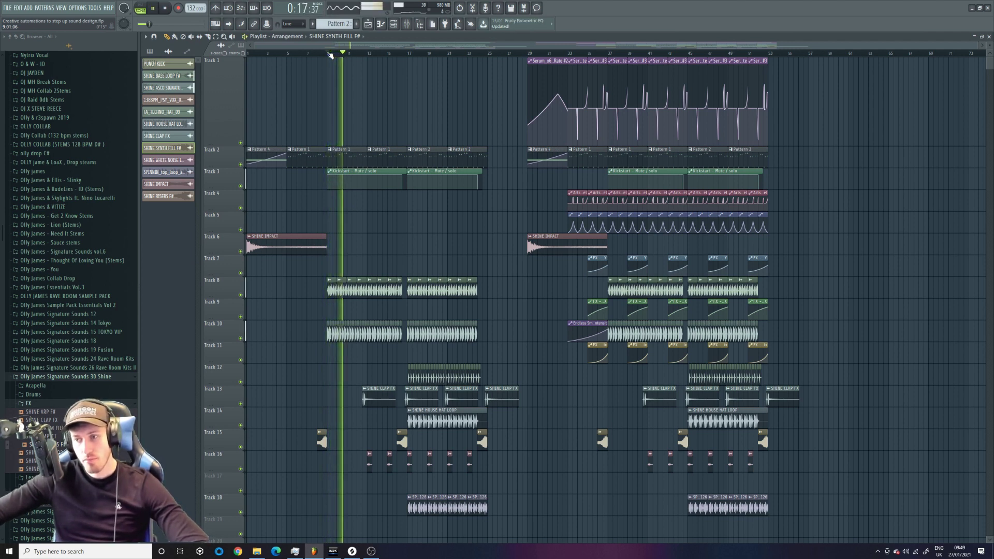
{"action": "key", "text": "space"}
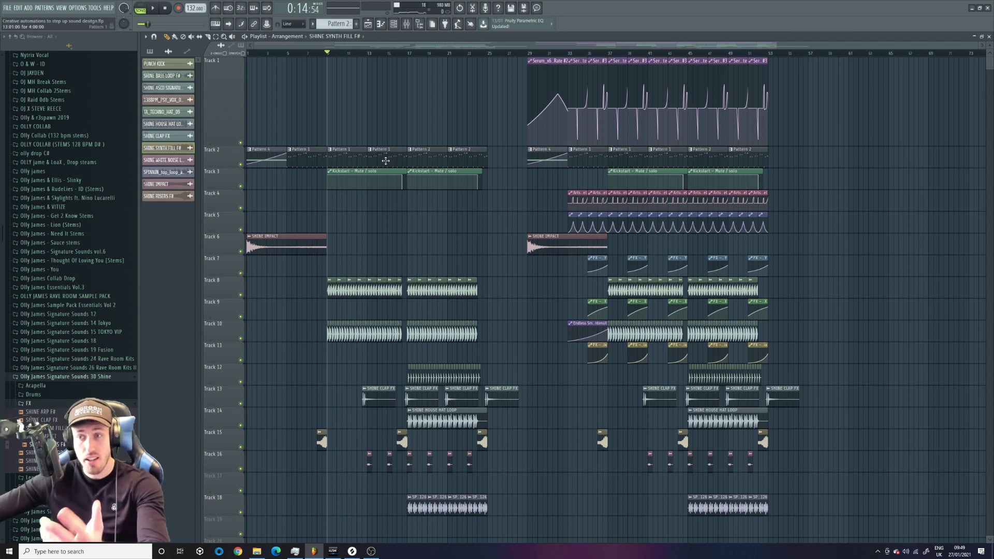
{"action": "scroll", "coordinate": [426, 423], "scroll_direction": "down", "scroll_amount": 1}
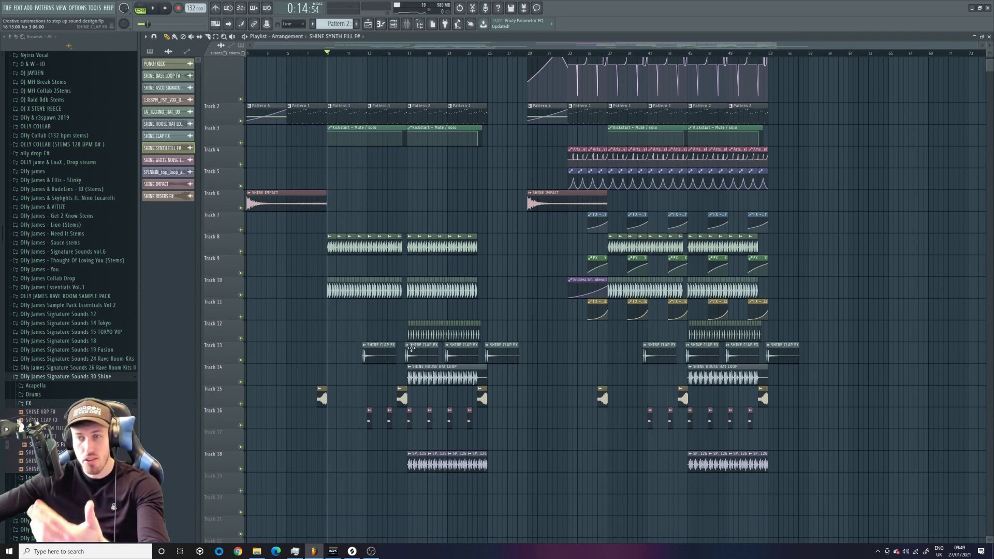
{"action": "scroll", "coordinate": [410, 348], "scroll_direction": "up", "scroll_amount": 1}
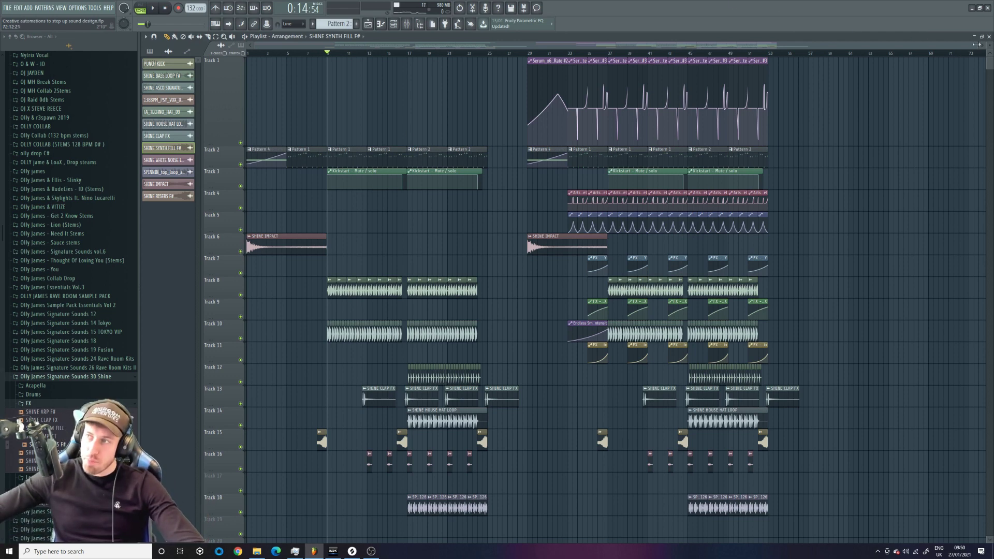
{"action": "left_click_drag", "start_coordinate": [976, 45], "coordinate": [918, 45]}
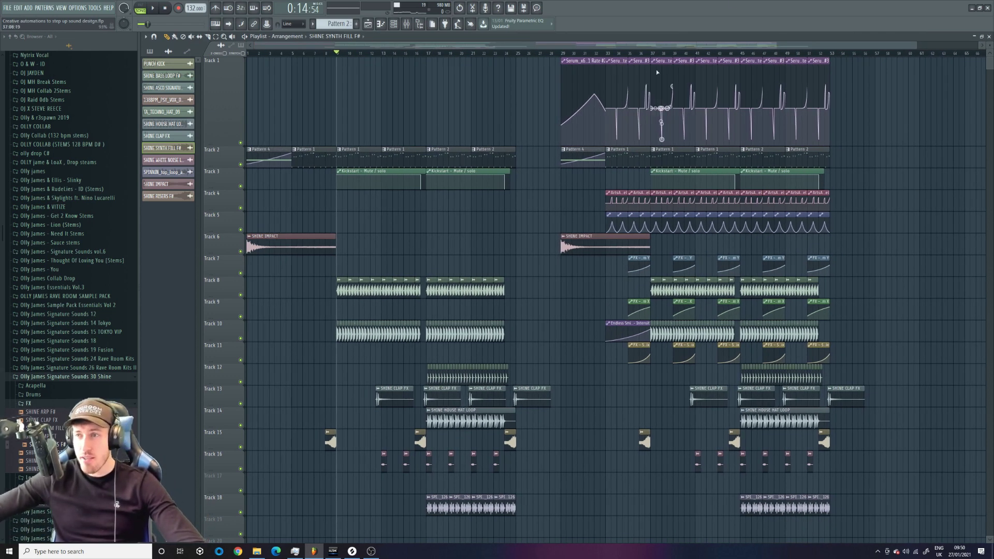
{"action": "double_click", "coordinate": [631, 61]}
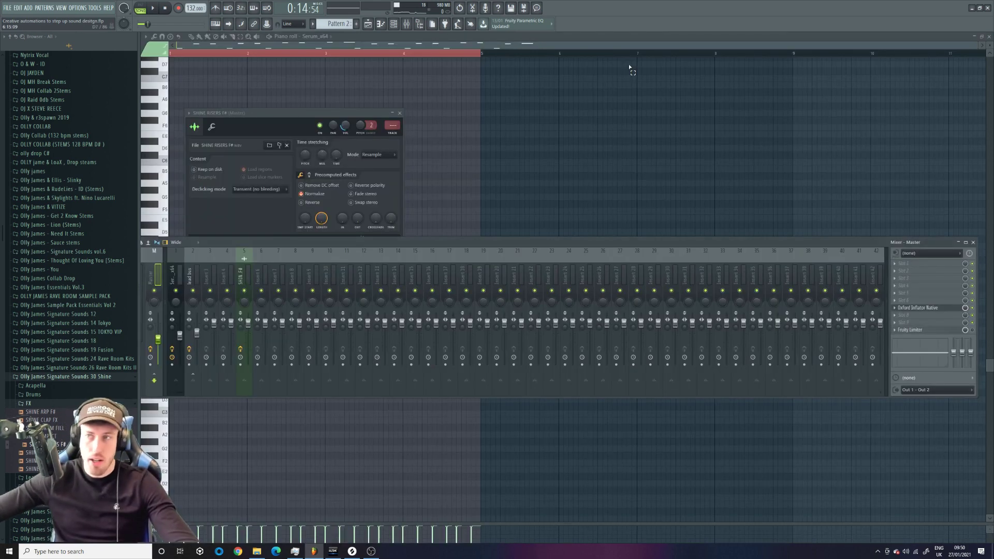
{"action": "left_click", "coordinate": [368, 24]}
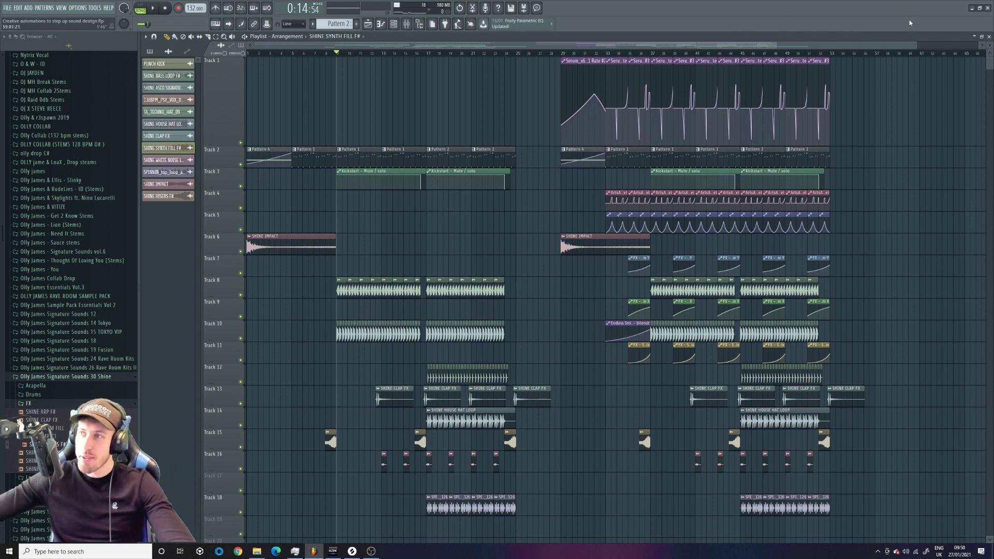
- Leave only the LFO1 Rate automation on Track 1 and the Serum patterns on Track 2 audible, with the playhead at bar 29
{"action": "left_click_drag", "start_coordinate": [917, 46], "coordinate": [779, 48]}
{"action": "left_click_drag", "start_coordinate": [255, 46], "coordinate": [458, 74]}
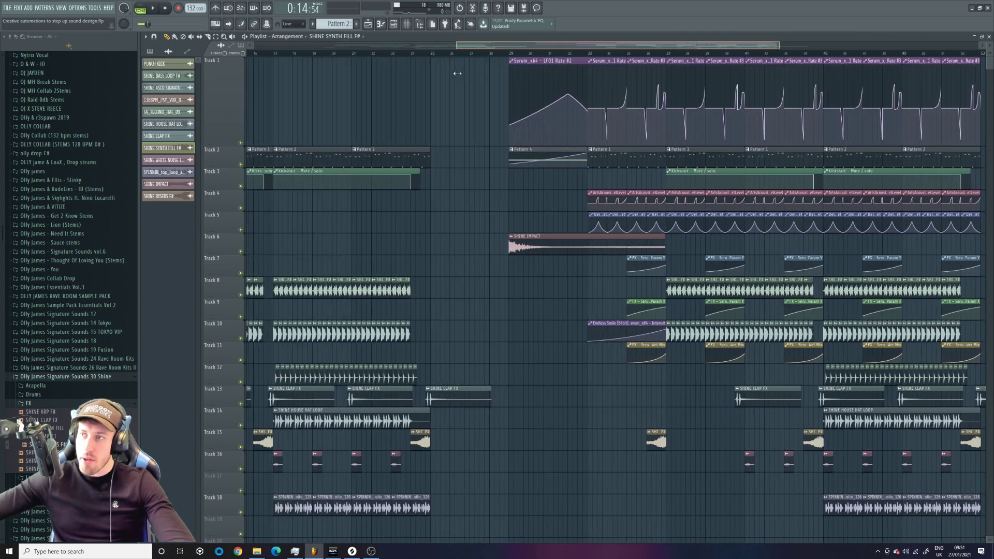
{"action": "right_click", "coordinate": [241, 164]}
{"action": "left_click", "coordinate": [240, 142]}
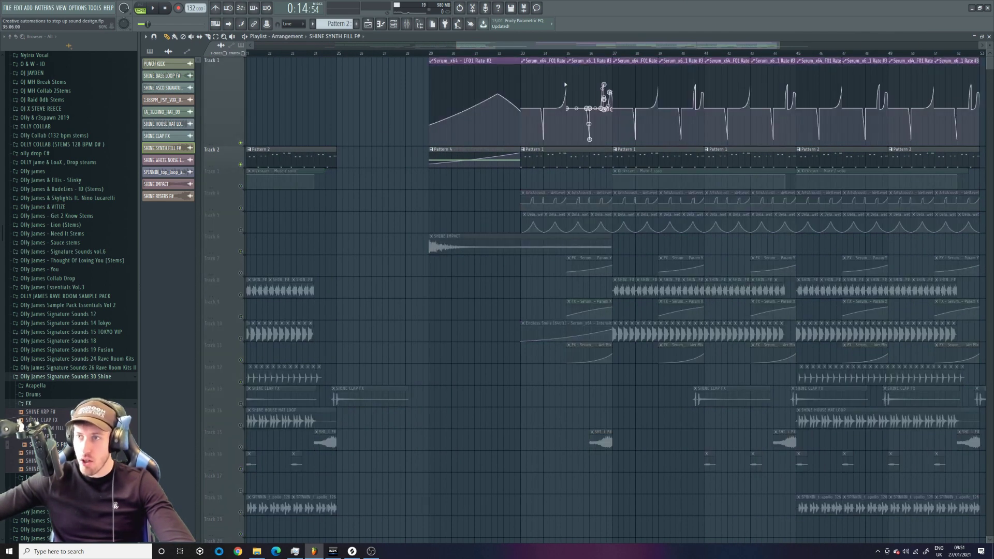
{"action": "left_click_drag", "start_coordinate": [436, 51], "coordinate": [532, 47]}
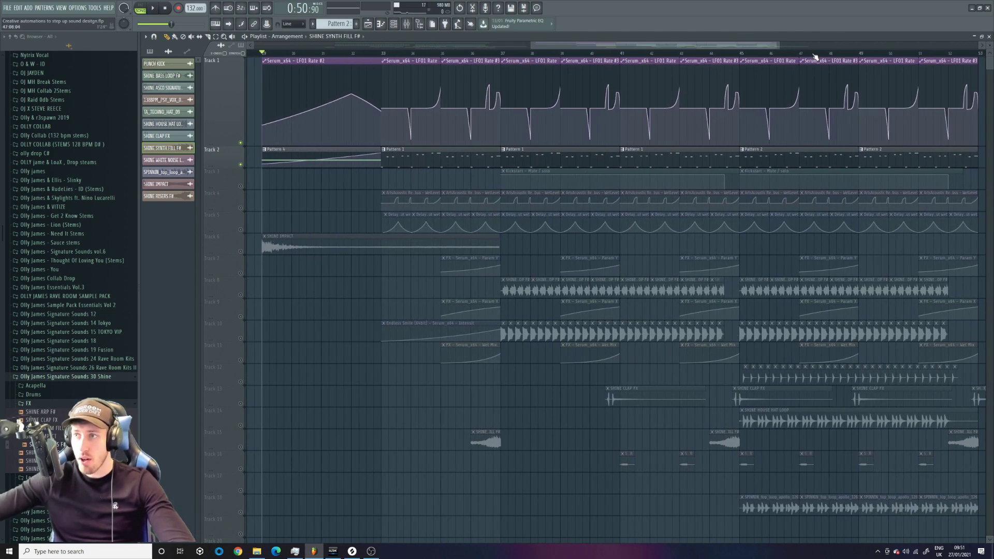
{"action": "left_click_drag", "start_coordinate": [778, 47], "coordinate": [818, 46]}
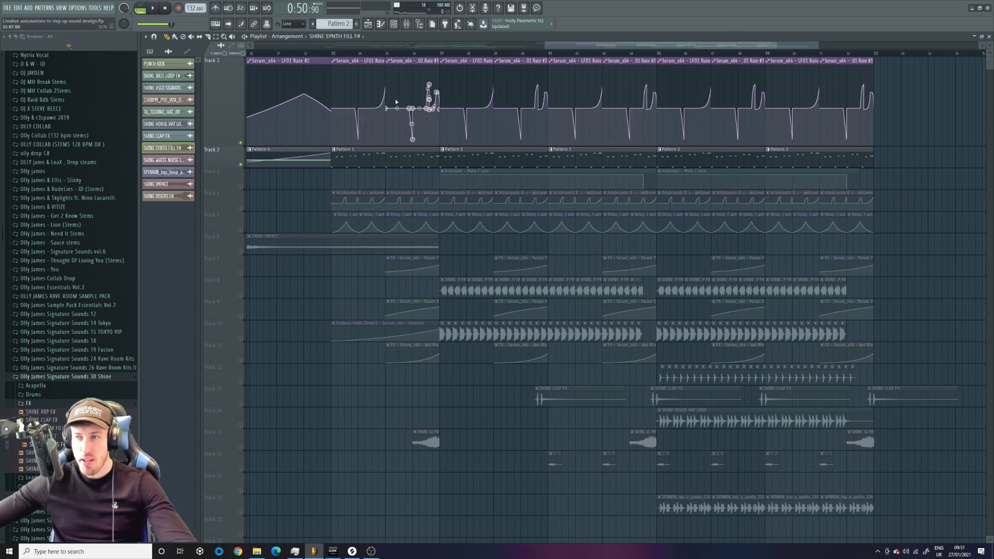
- Open Pattern 1 in the piano roll, bring up its Serum synth and play the pattern briefly
{"action": "double_click", "coordinate": [427, 165]}
{"action": "left_click", "coordinate": [393, 24]}
{"action": "left_click", "coordinate": [206, 88]}
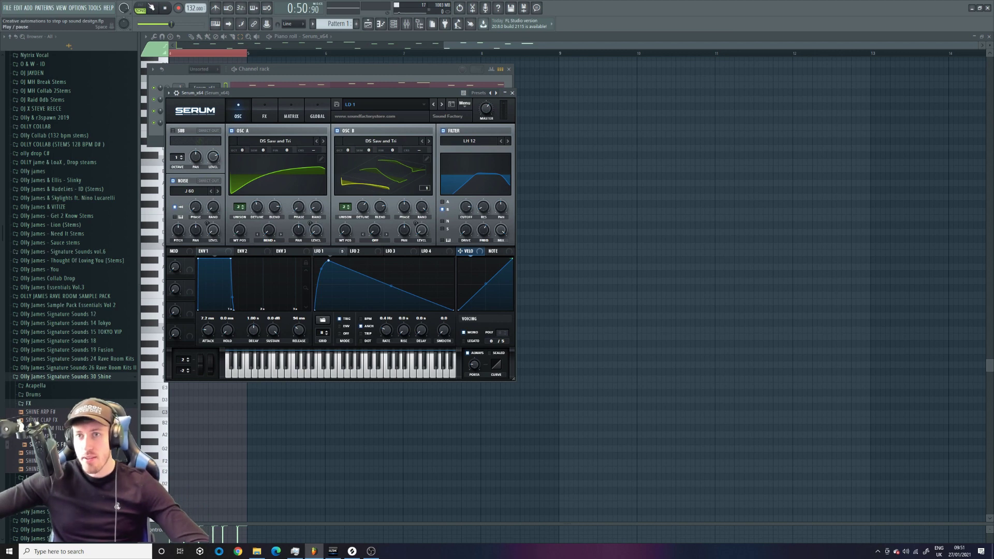
{"action": "key", "text": "space"}
{"action": "key", "text": "space"}
- Open Pattern 4 from the playlist, bring up its Serum synth and play the pattern's sustained note
{"action": "left_click", "coordinate": [369, 24]}
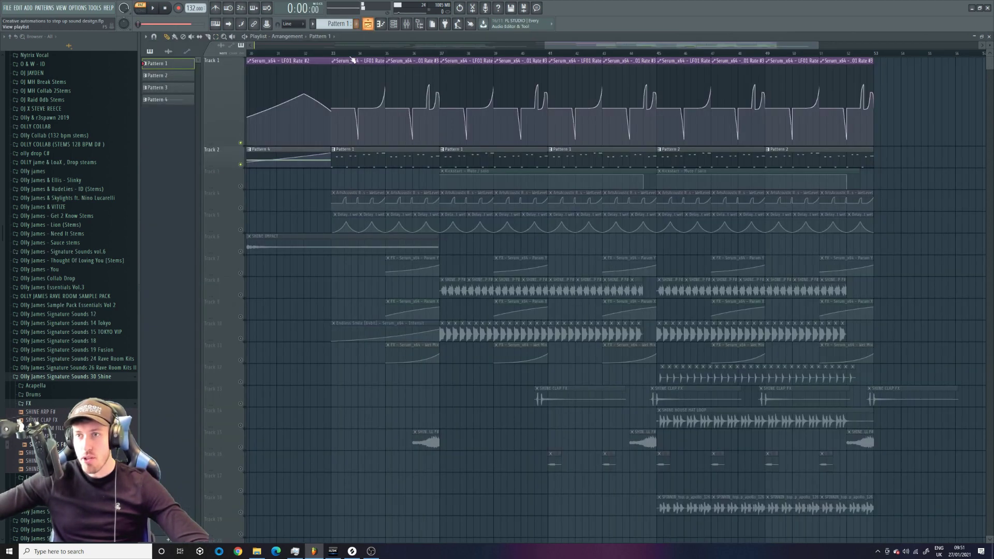
{"action": "left_click", "coordinate": [306, 153]}
{"action": "double_click", "coordinate": [306, 153]}
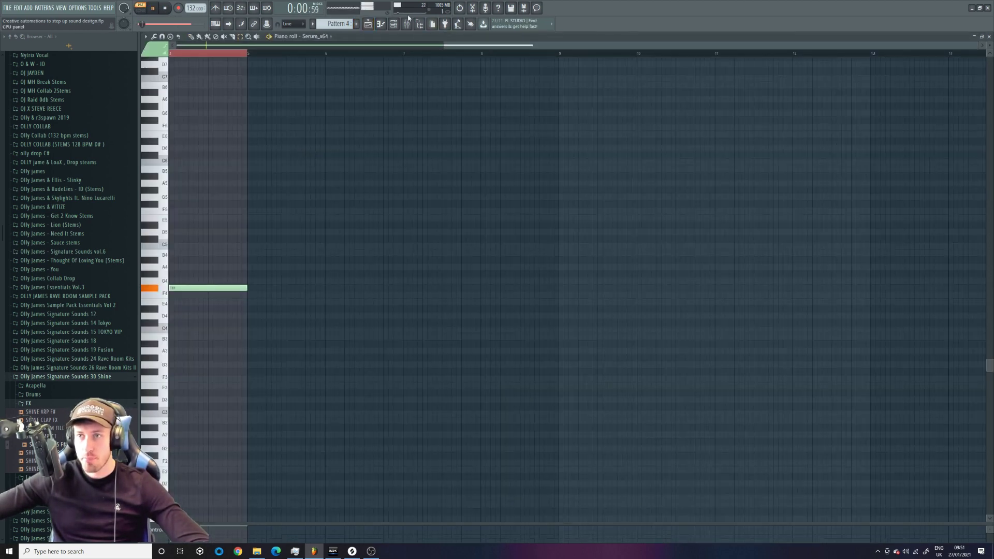
{"action": "key", "text": "F6"}
{"action": "left_click", "coordinate": [212, 91]}
{"action": "key", "text": "space"}
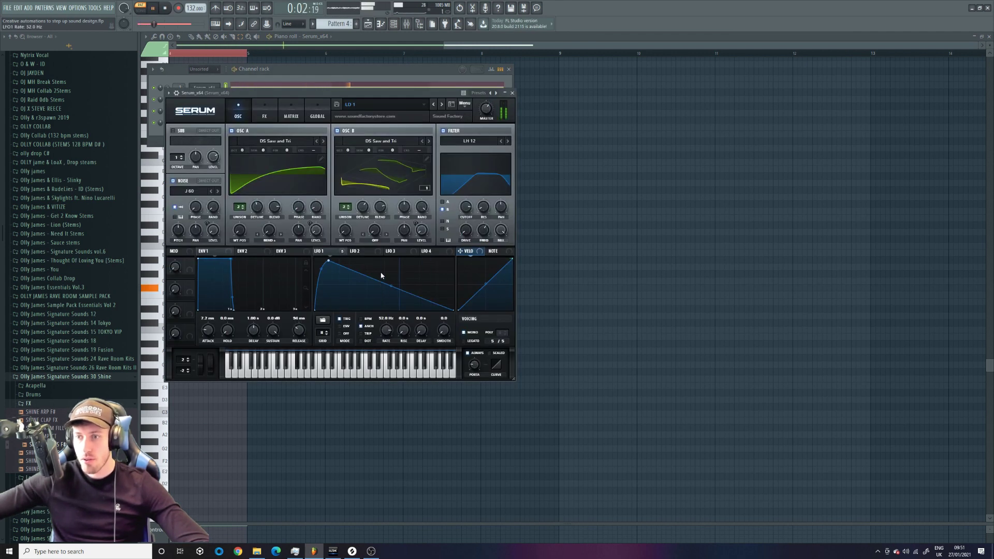
- Try lowering Serum's LFO 1 rate to 14.4 Hz and 0.1 Hz while auditioning Pattern 4's sustained note
{"action": "key", "text": "space"}
{"action": "key", "text": "space"}
{"action": "left_click_drag", "start_coordinate": [394, 338], "coordinate": [386, 351]}
{"action": "key", "text": "space"}
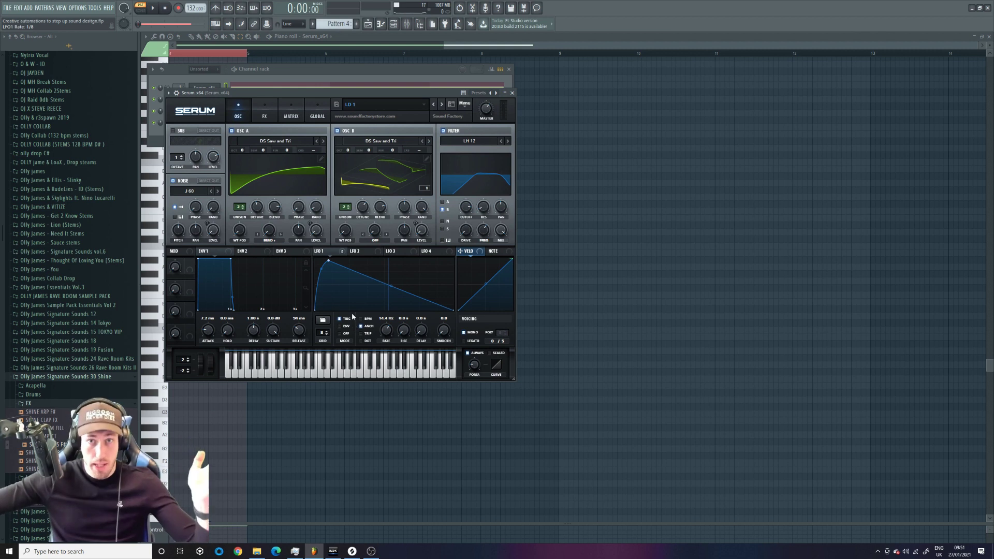
{"action": "left_click_drag", "start_coordinate": [387, 332], "coordinate": [386, 369]}
{"action": "key", "text": "space"}
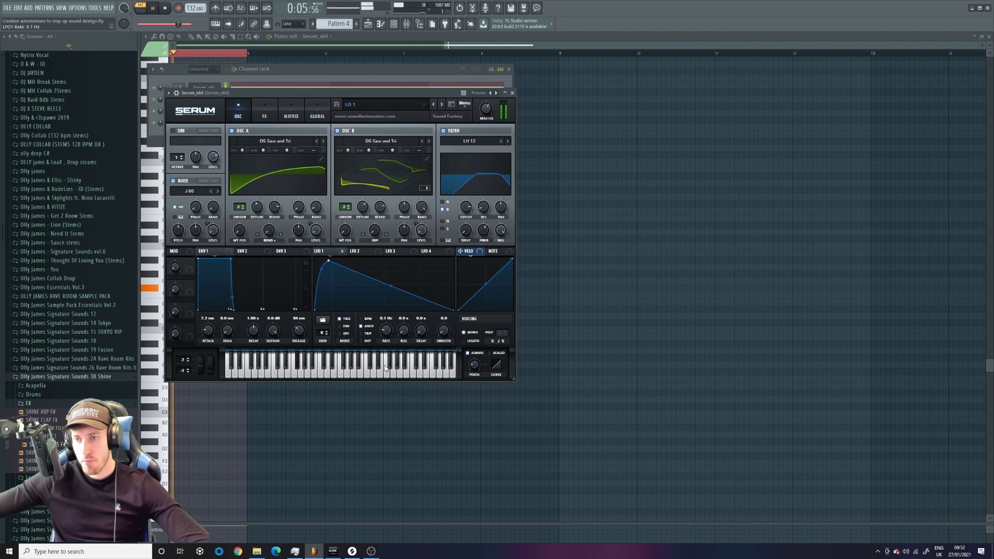
{"action": "key", "text": "space"}
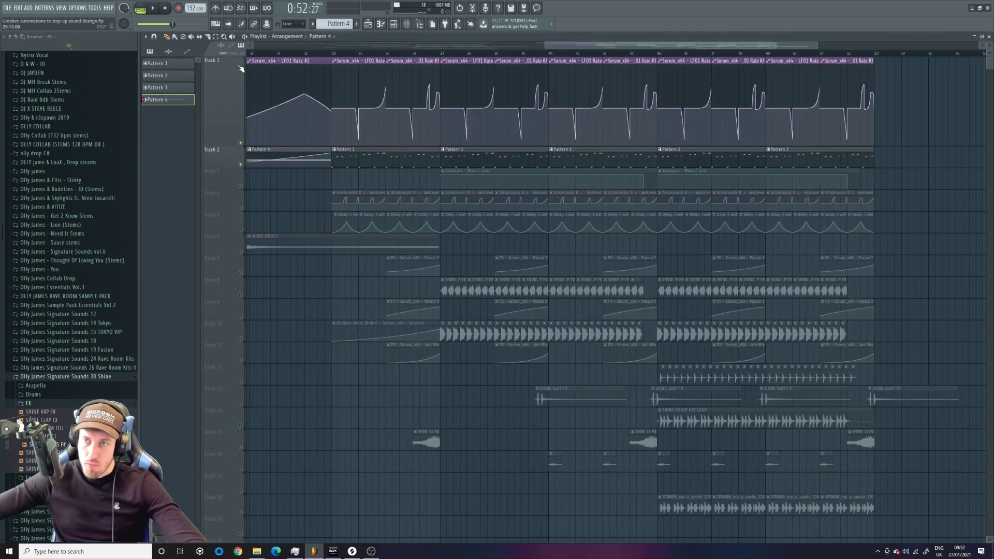
- With the playhead at bar 29, lower Serum's LFO 1 rate to 0.2 Hz and bring up the last-tweaked parameter's automation clip option
{"action": "left_click_drag", "start_coordinate": [240, 68], "coordinate": [319, 56]}
{"action": "left_click", "coordinate": [313, 55]}
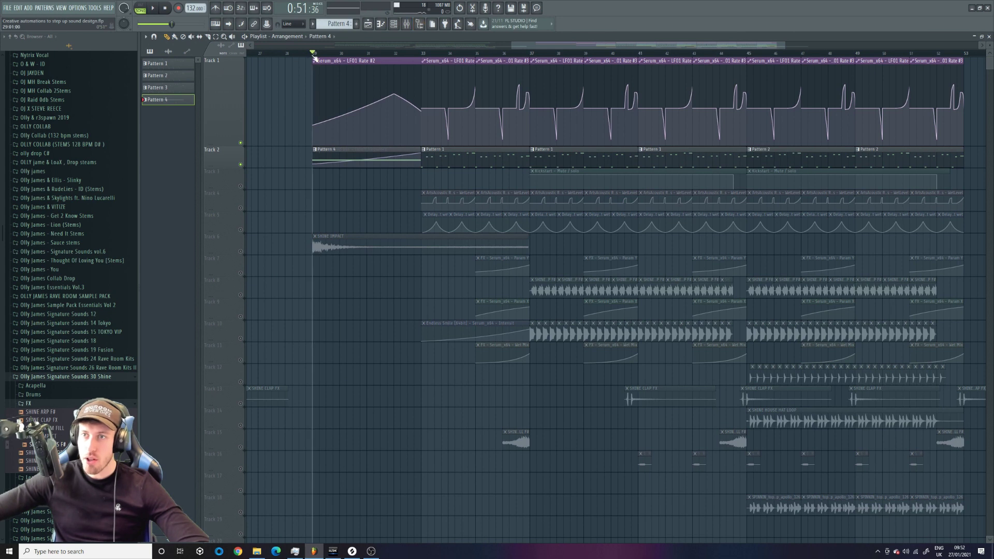
{"action": "left_click", "coordinate": [393, 23]}
{"action": "left_click", "coordinate": [210, 87]}
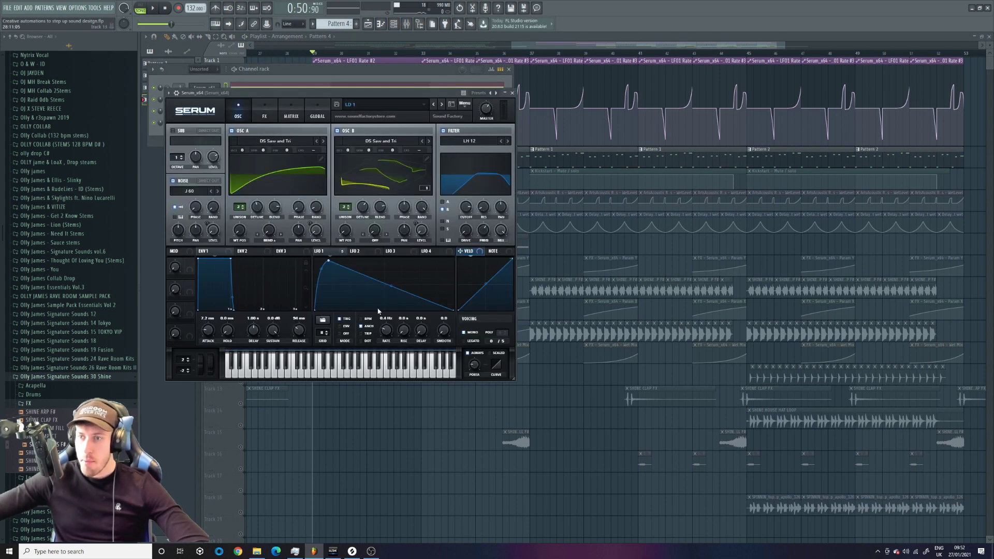
{"action": "left_click_drag", "start_coordinate": [386, 329], "coordinate": [385, 337]}
{"action": "left_click", "coordinate": [94, 7]}
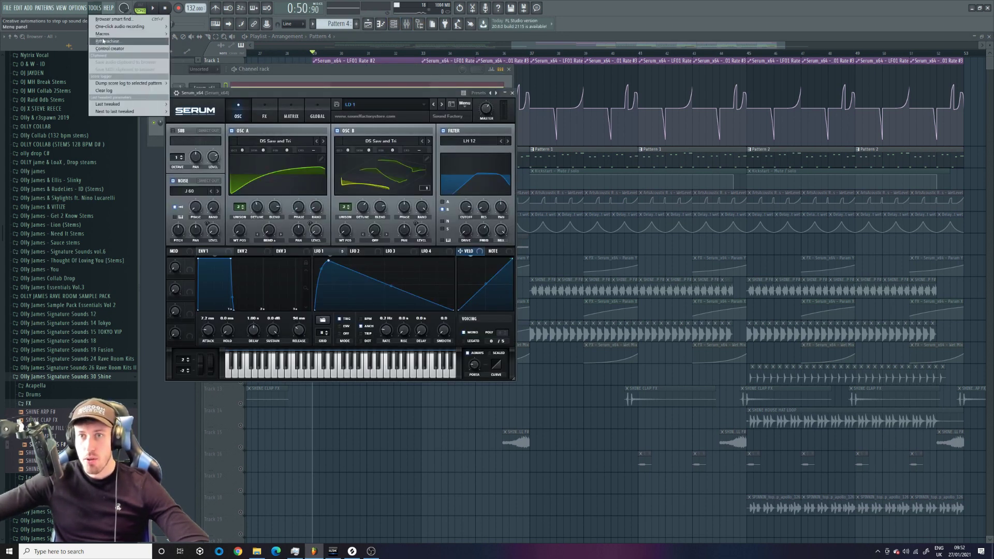
{"action": "mouse_move", "coordinate": [130, 104]}
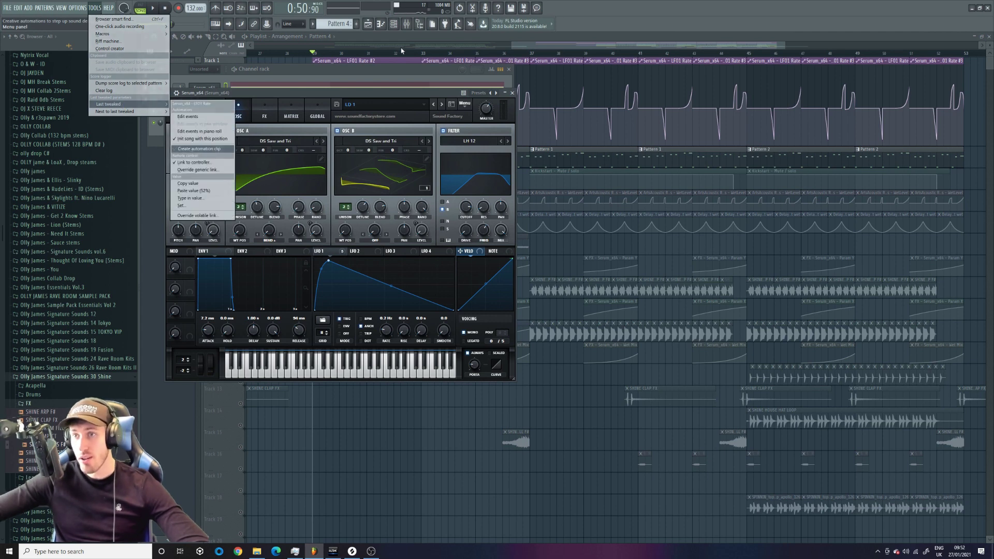
{"action": "left_click", "coordinate": [574, 47]}
- Play the arrangement from bar 29 with Serum open to watch the automation drive its LFO 1 rate
{"action": "key", "text": "space"}
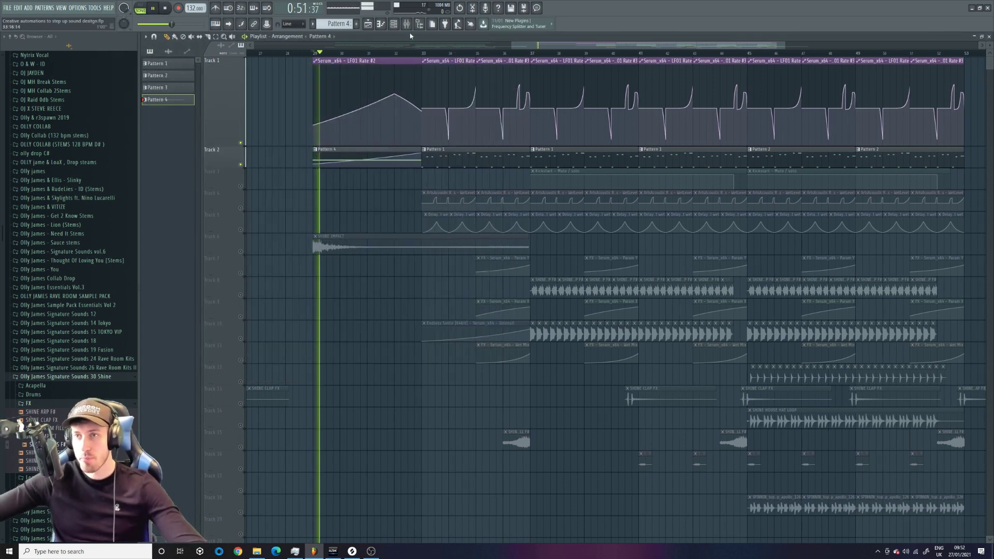
{"action": "left_click", "coordinate": [394, 24]}
{"action": "key", "text": "space"}
{"action": "left_click", "coordinate": [206, 87]}
{"action": "key", "text": "space"}
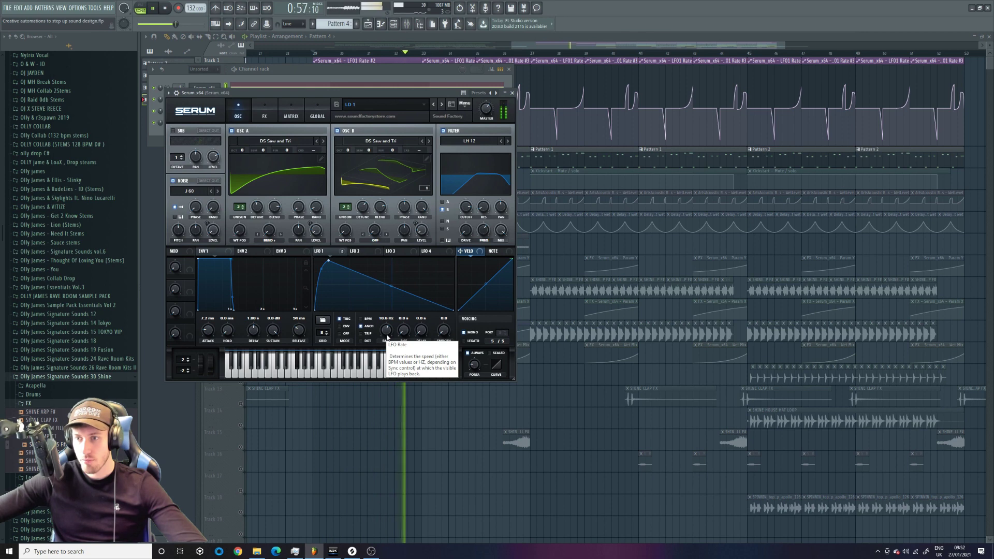
- Look at Pattern 1's notes in the piano roll and watch Serum's LFO 1 rate during playback
{"action": "left_click", "coordinate": [557, 160]}
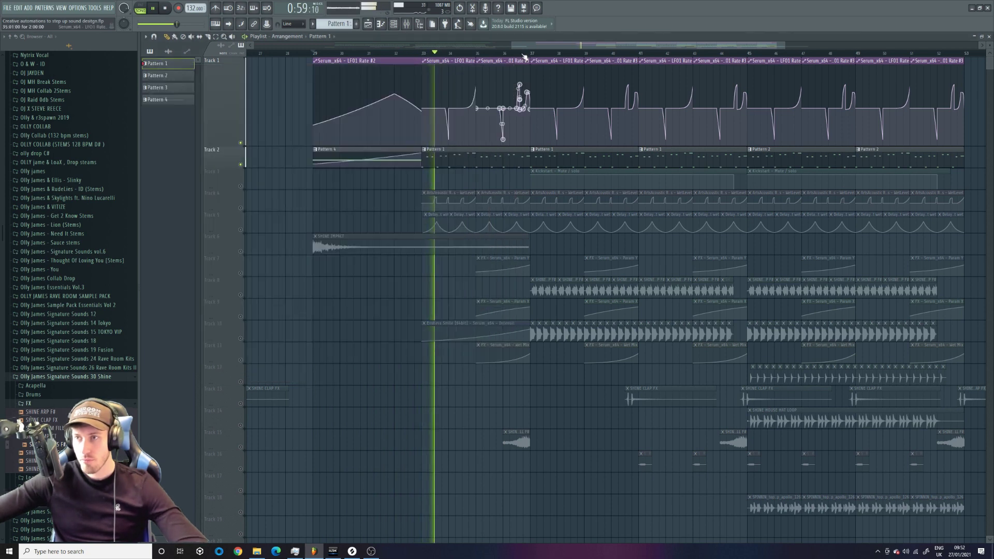
{"action": "left_click_drag", "start_coordinate": [512, 46], "coordinate": [544, 45]}
{"action": "left_click", "coordinate": [381, 24]}
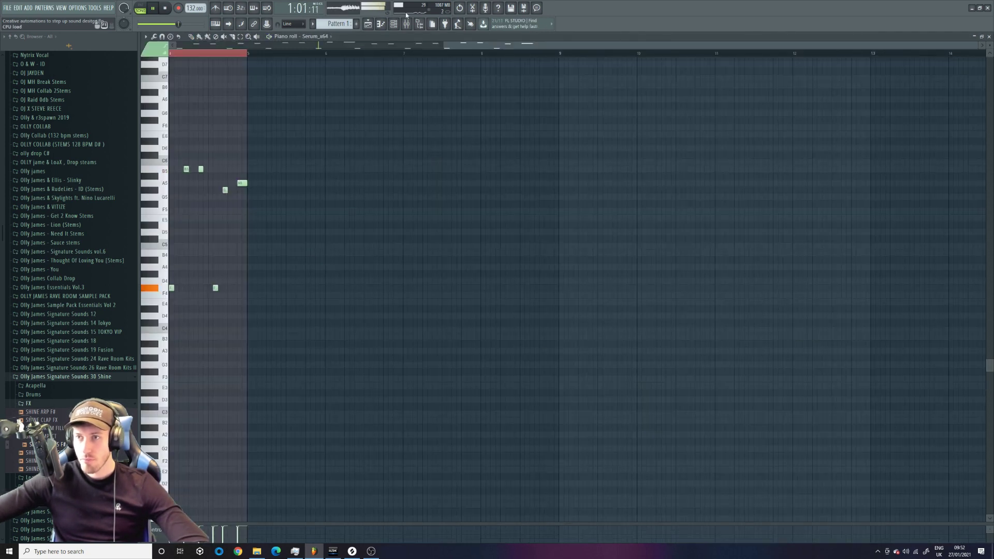
{"action": "left_click", "coordinate": [393, 24]}
{"action": "left_click", "coordinate": [203, 86]}
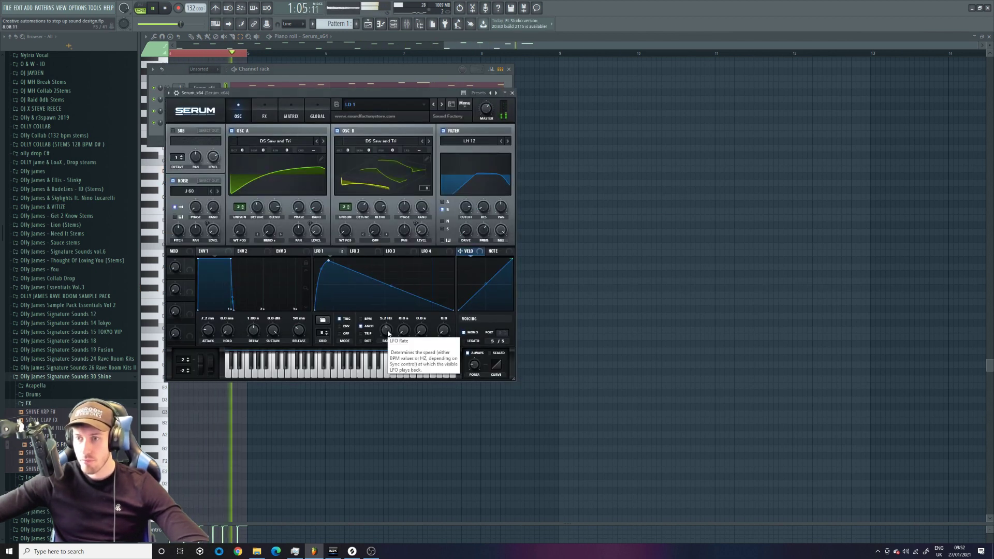
- In the playlist, audition Pattern 1 from just after bar 36 with Track 1's LFO1 Rate automation muted, then unmuted
{"action": "left_click", "coordinate": [368, 24]}
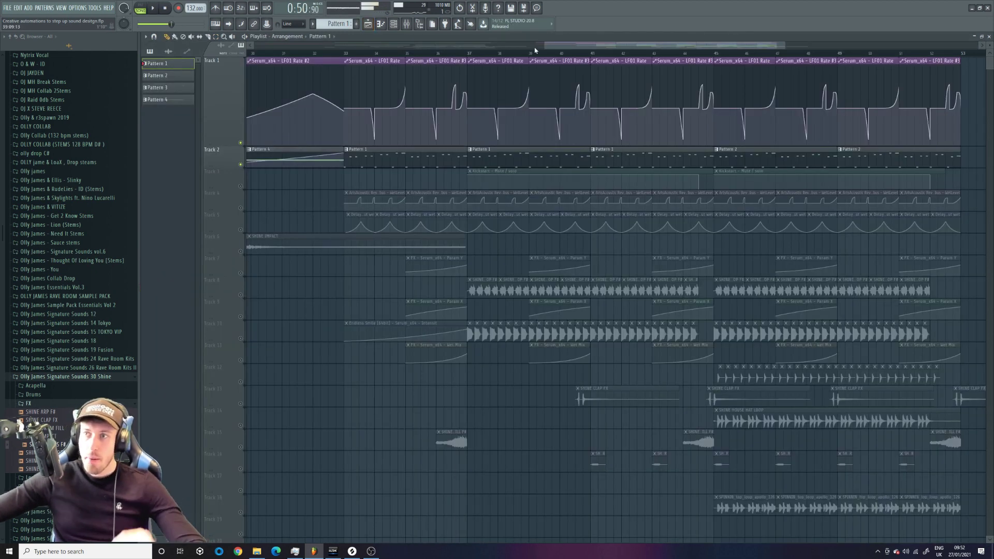
{"action": "left_click_drag", "start_coordinate": [546, 46], "coordinate": [587, 47]}
{"action": "left_click", "coordinate": [334, 54]}
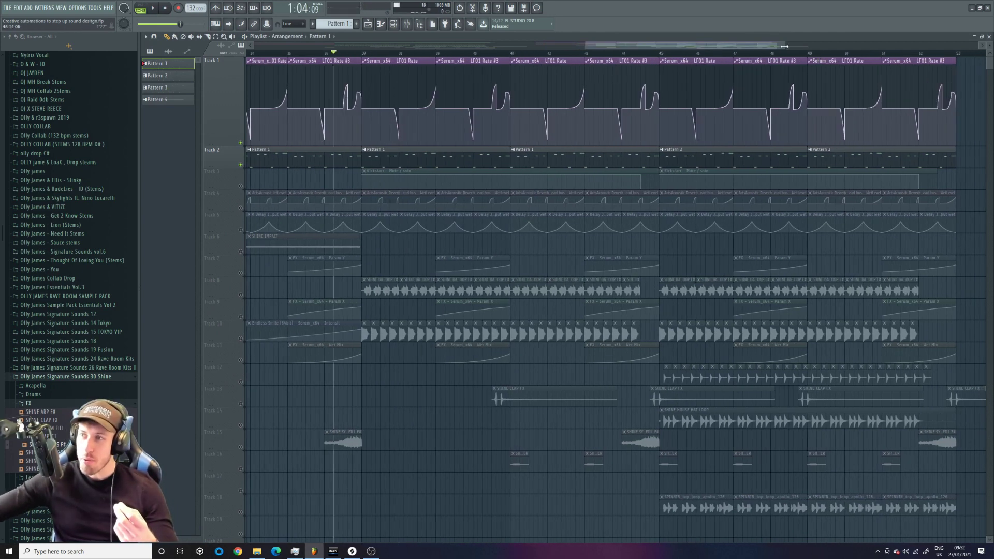
{"action": "left_click_drag", "start_coordinate": [785, 46], "coordinate": [649, 54]}
{"action": "left_click_drag", "start_coordinate": [644, 54], "coordinate": [624, 47]}
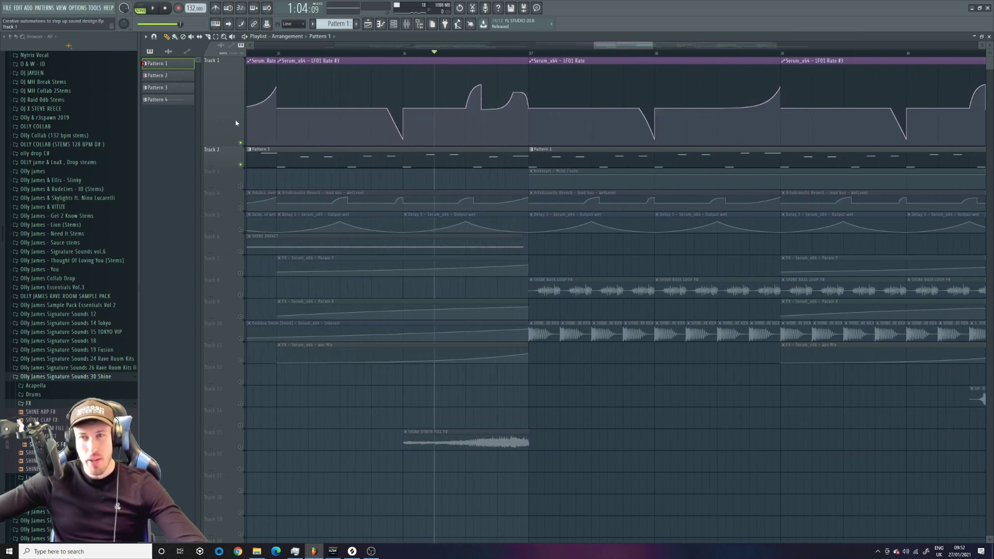
{"action": "left_click", "coordinate": [241, 143]}
{"action": "key", "text": "space"}
{"action": "key", "text": "space"}
{"action": "left_click", "coordinate": [241, 143]}
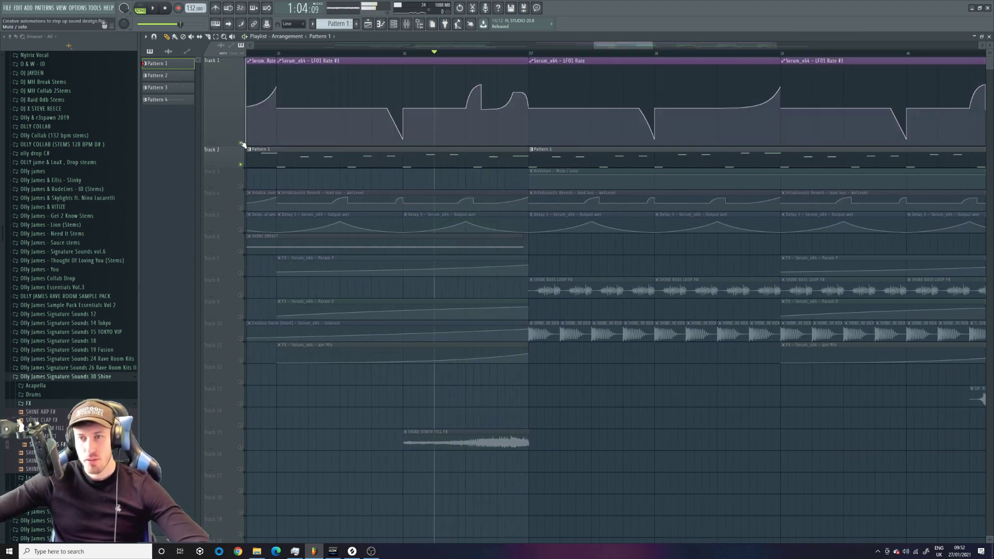
{"action": "key", "text": "space"}
{"action": "key", "text": "space"}
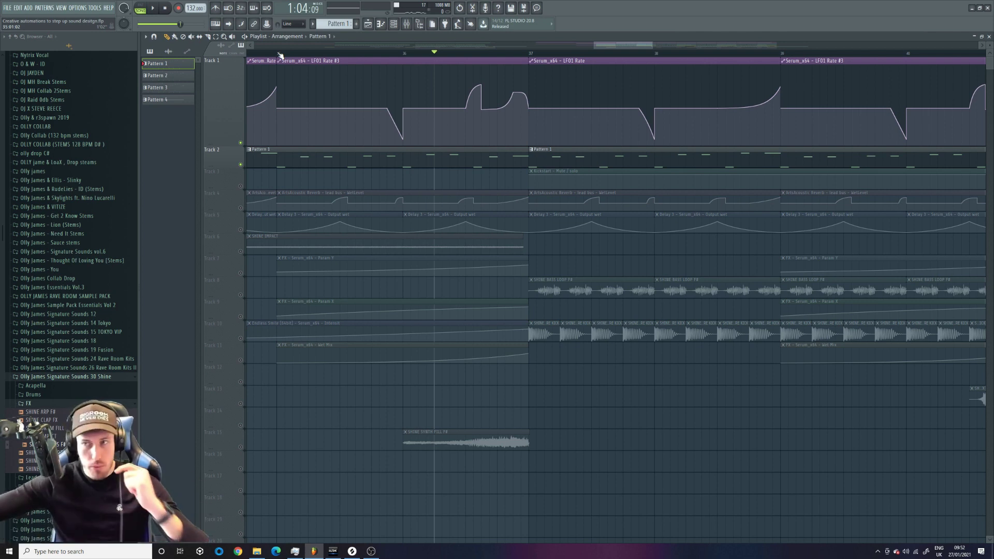
- Audition Pattern 1 with the LFO1 Rate automation from just after bar 36 into the section starting at bar 37
{"action": "left_click_drag", "start_coordinate": [662, 50], "coordinate": [741, 46]}
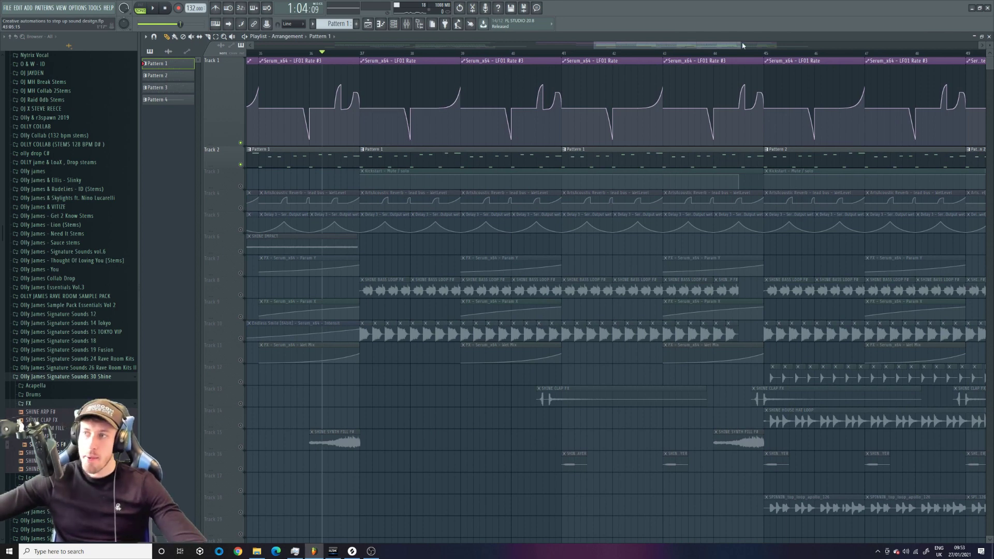
{"action": "left_click_drag", "start_coordinate": [742, 45], "coordinate": [812, 45]}
{"action": "key", "text": "space"}
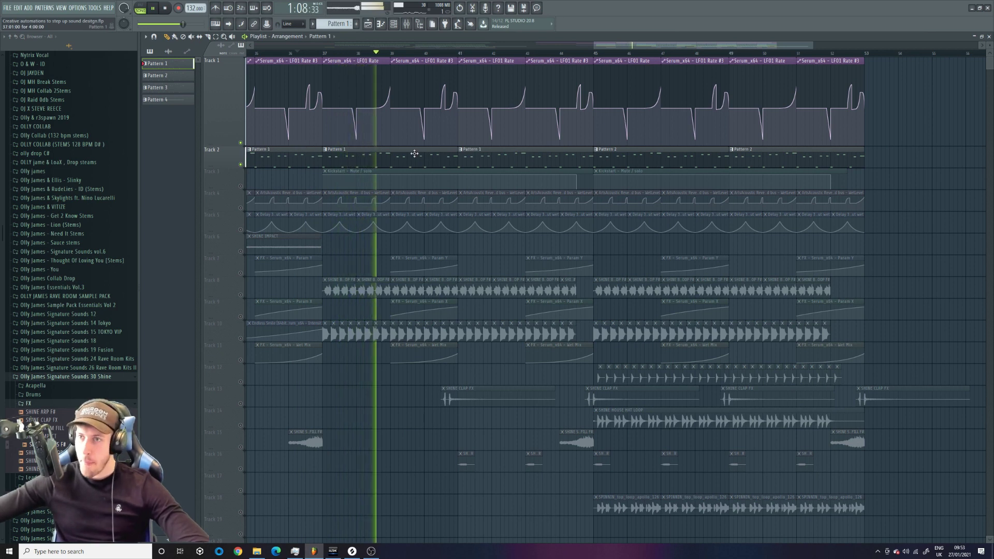
{"action": "key", "text": "space"}
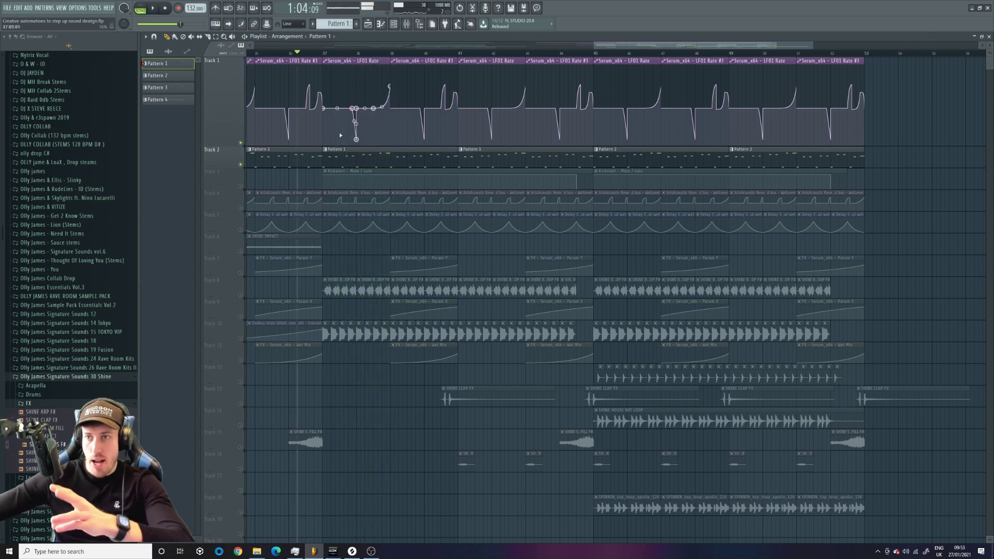
- Try adding a peak near the start of the LFO1 Rate clip at bar 37, audition it, and remove the added point
{"action": "right_click", "coordinate": [340, 94]}
{"action": "key", "text": "space"}
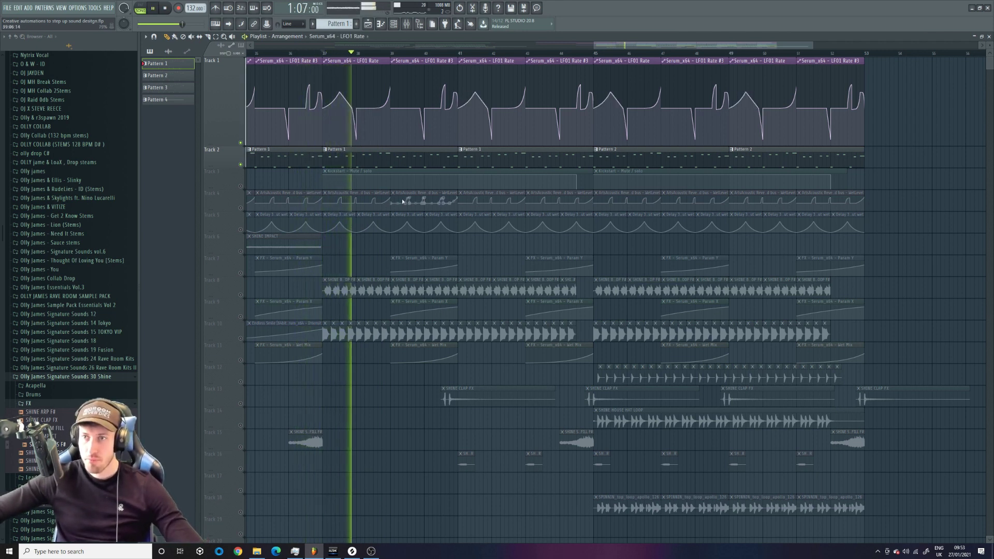
{"action": "key", "text": "ctrl+z"}
{"action": "key", "text": "space"}
{"action": "left_click_drag", "start_coordinate": [341, 93], "coordinate": [341, 108]}
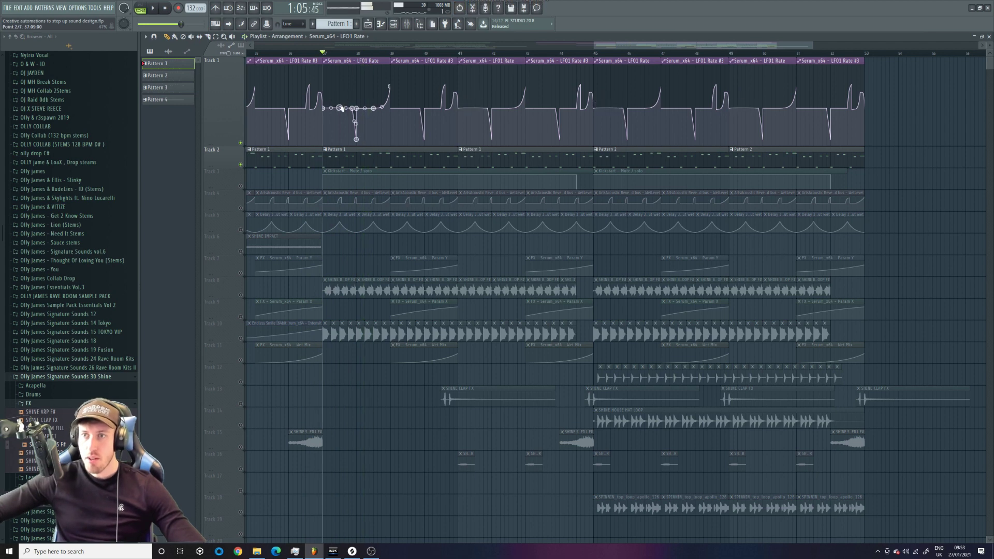
{"action": "right_click", "coordinate": [341, 109]}
{"action": "left_click", "coordinate": [361, 121]}
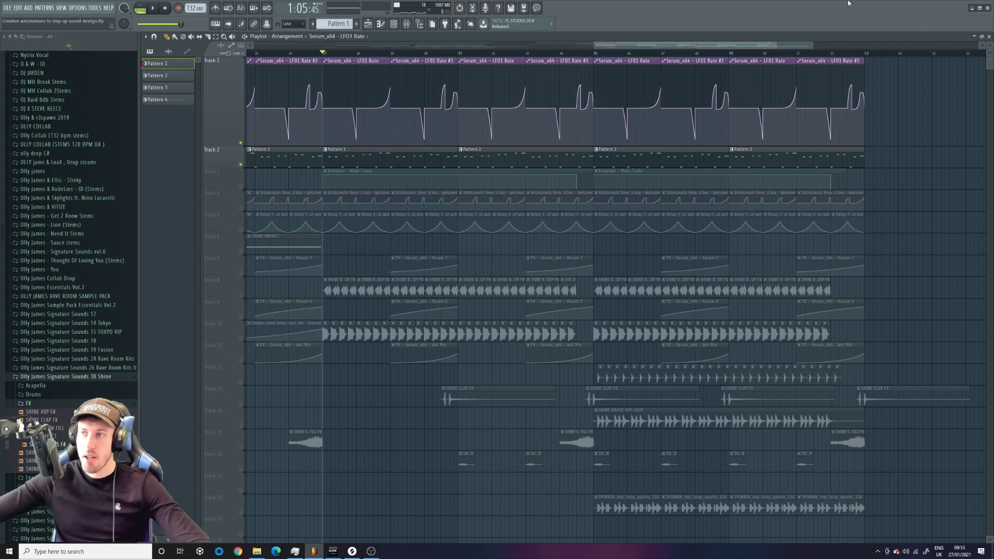
- Unmute Track 4's ArtsAcoustic Reverb wet level automation and set the playhead to bar 33
{"action": "left_click_drag", "start_coordinate": [595, 45], "coordinate": [574, 46]}
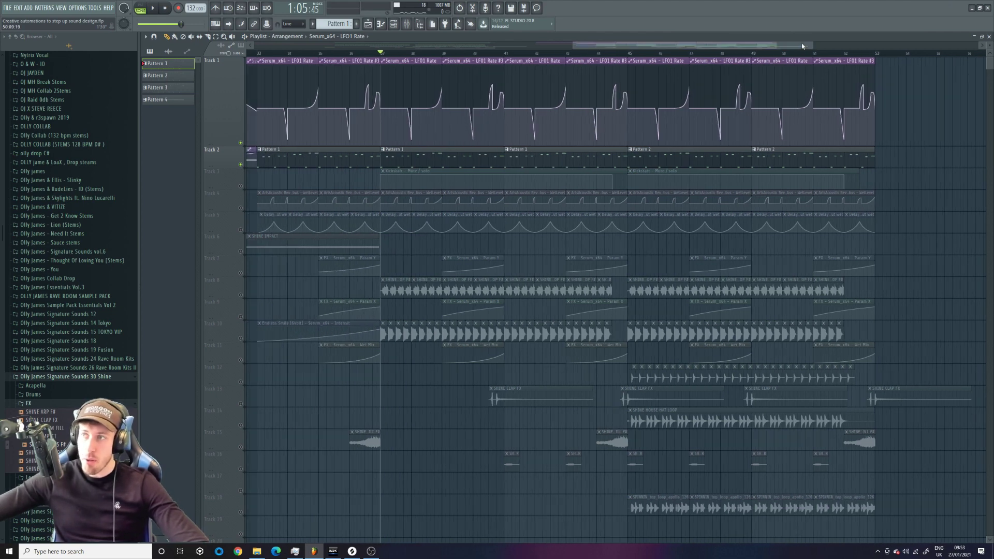
{"action": "left_click_drag", "start_coordinate": [802, 46], "coordinate": [827, 46]}
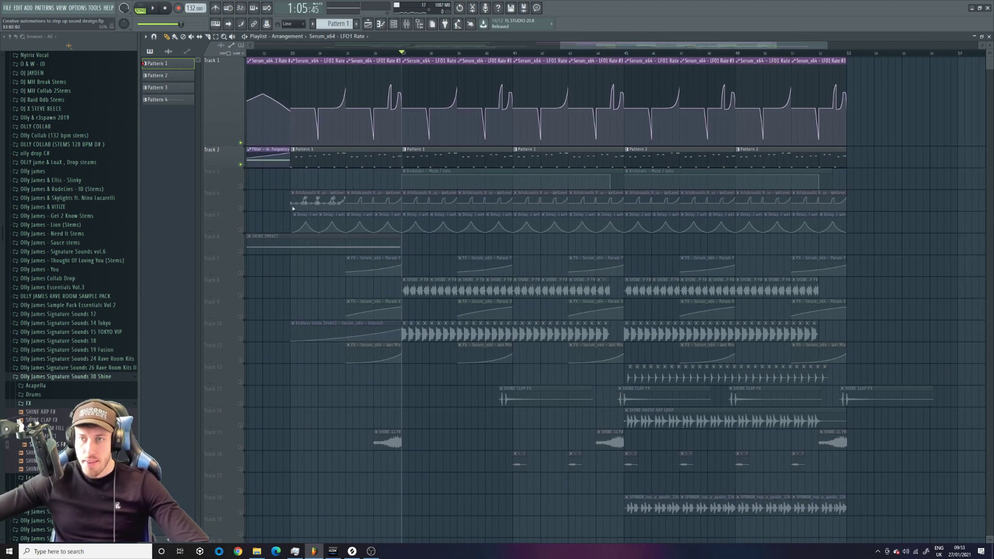
{"action": "left_click", "coordinate": [241, 208]}
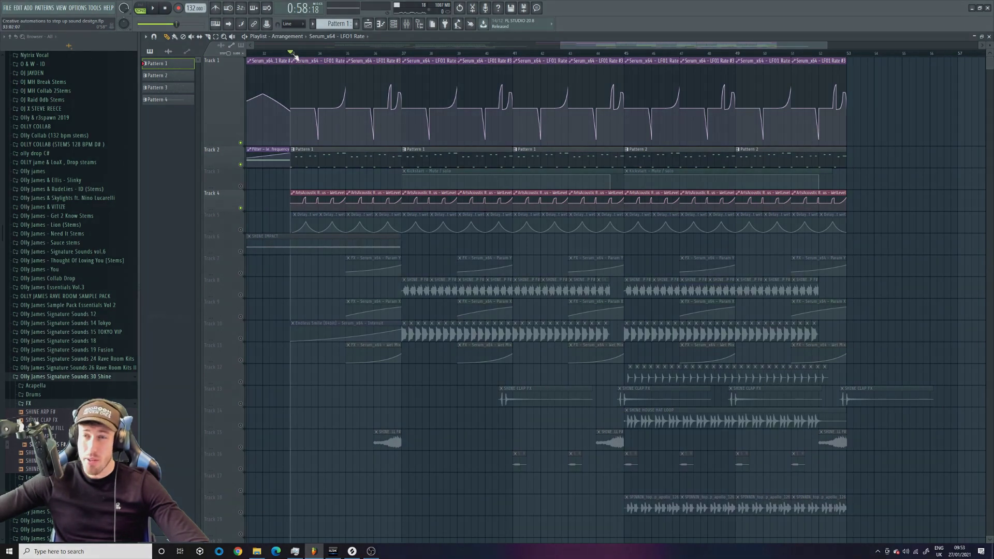